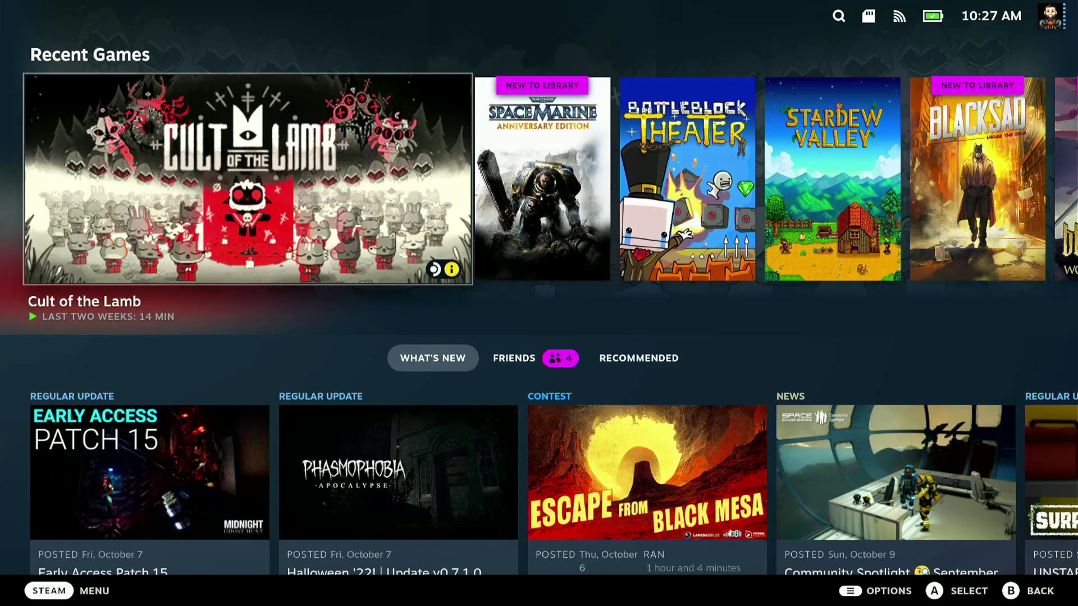
# Run Check For Updates in Settings > System and confirm the software is up to date.
pyautogui.press('super')
pyautogui.press('Down')
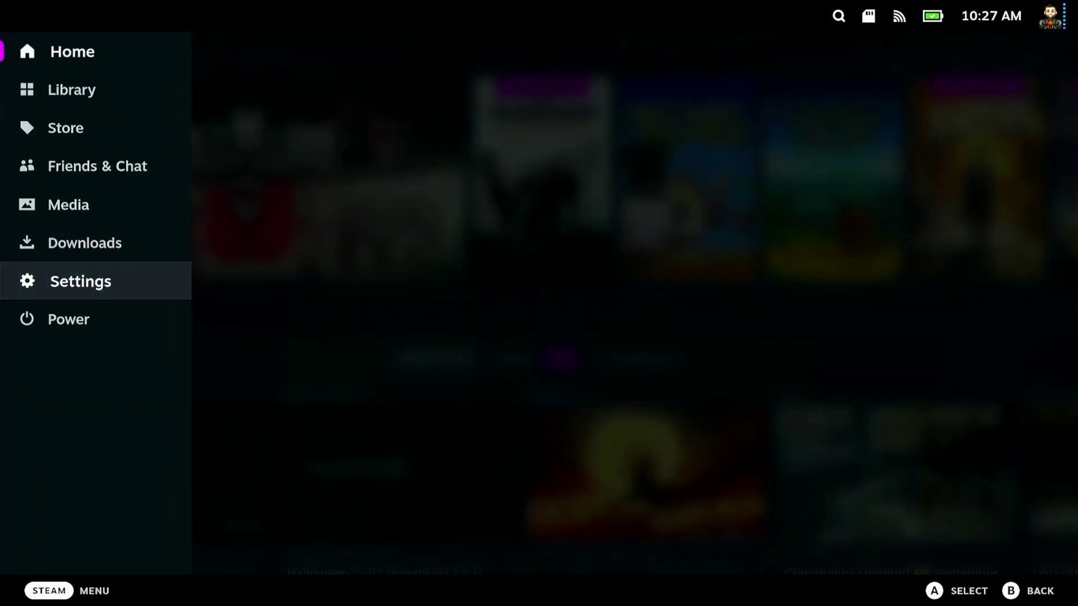
pyautogui.press('Return')
pyautogui.press('Down')
pyautogui.press('Right')
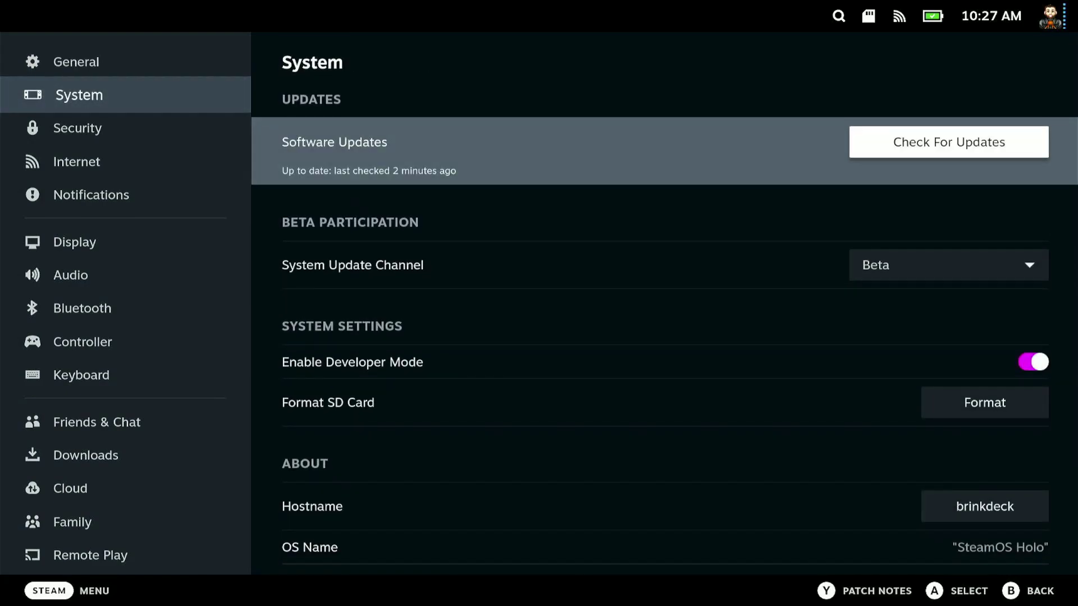
pyautogui.press('Return')
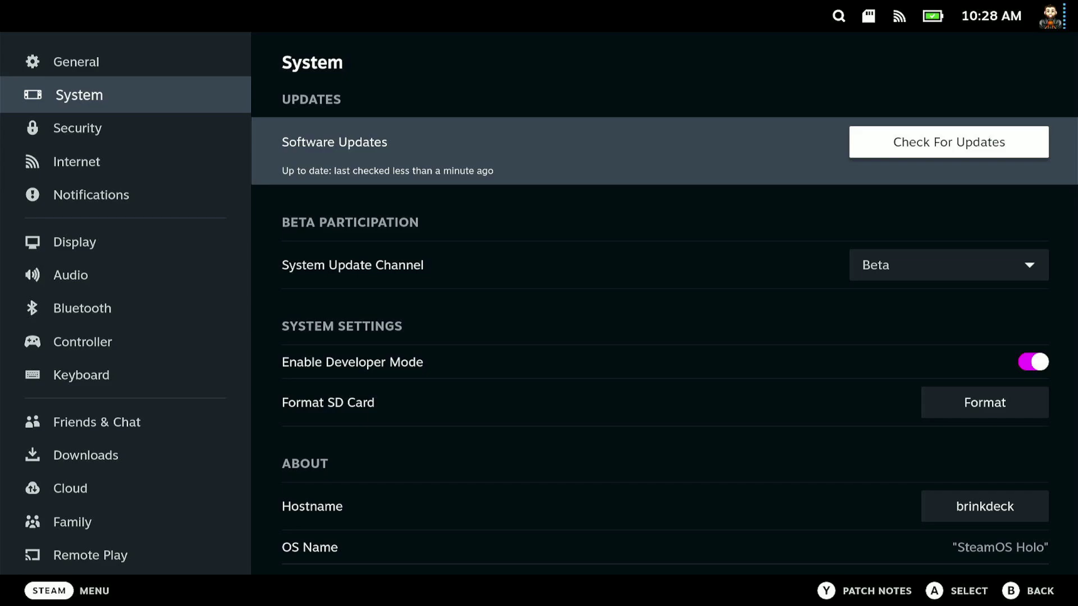
pyautogui.press('Left')
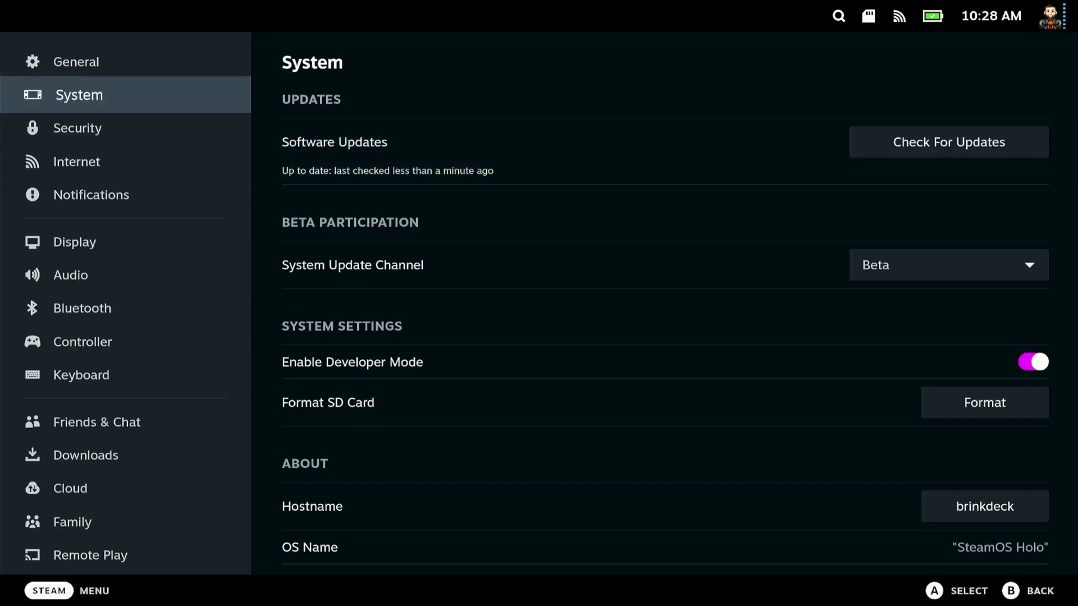
# Exit Settings and choose Power > Switch to Desktop from the Steam menu.
pyautogui.press('Escape')
pyautogui.press('super')
pyautogui.press('Down')
pyautogui.press('Return')
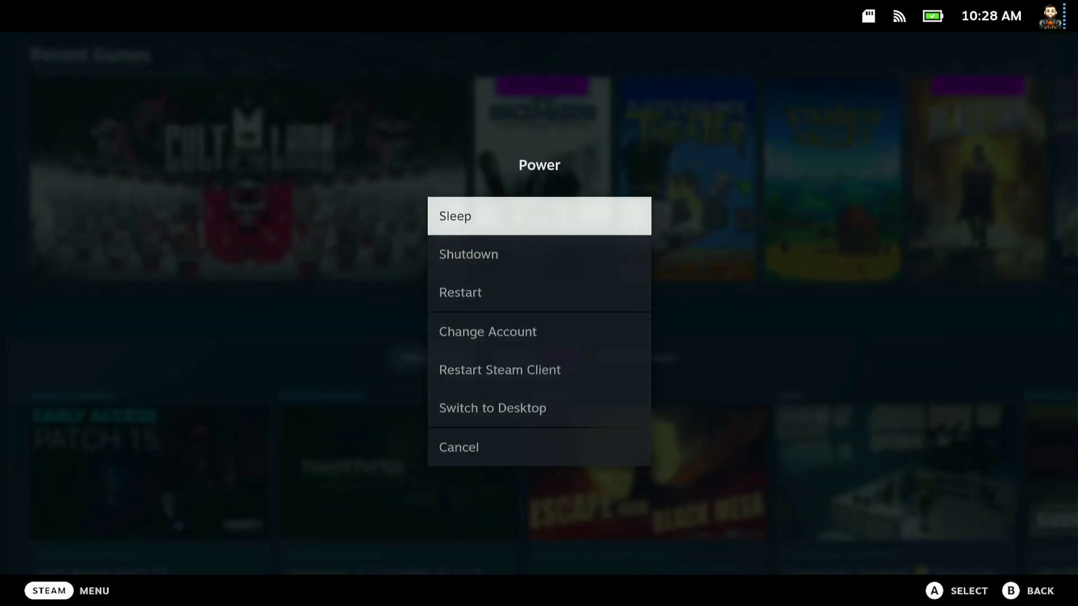
pyautogui.press('Down')
pyautogui.press('Down')
pyautogui.press('Down')
pyautogui.press('Down')
pyautogui.press('Down')
pyautogui.press('Return')
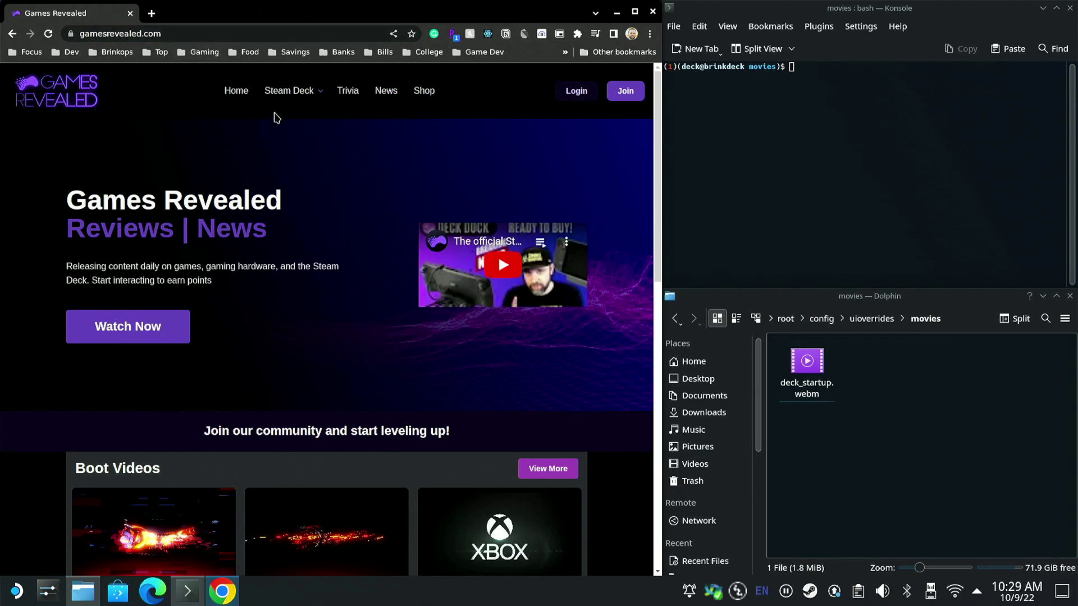
# Open the full Boot Videos list with View More on Games Revealed.
pyautogui.scroll(-1, 247, 154)
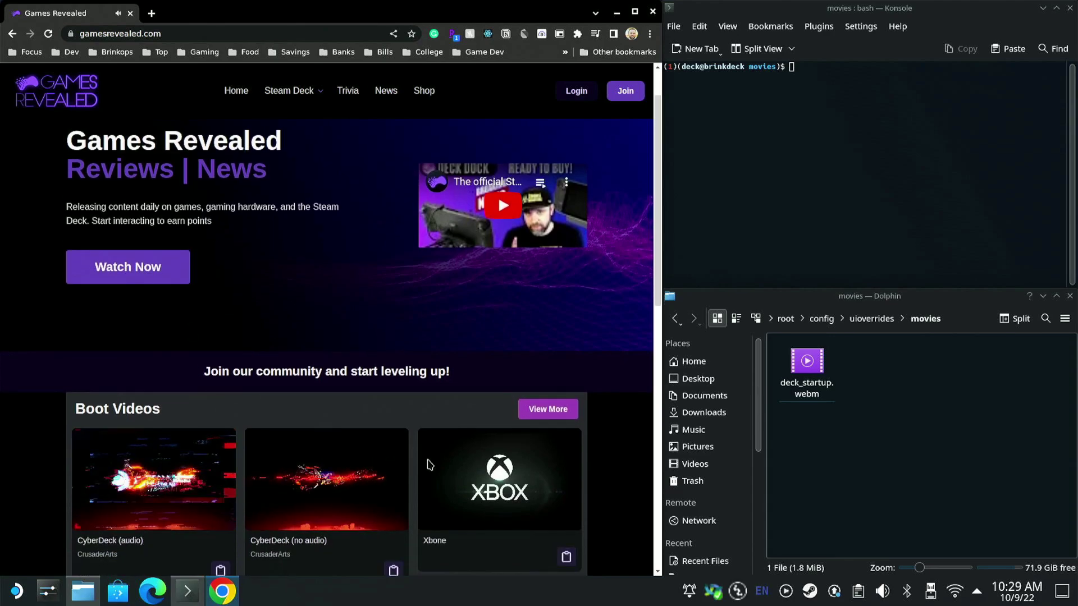
pyautogui.moveTo(312, 93)
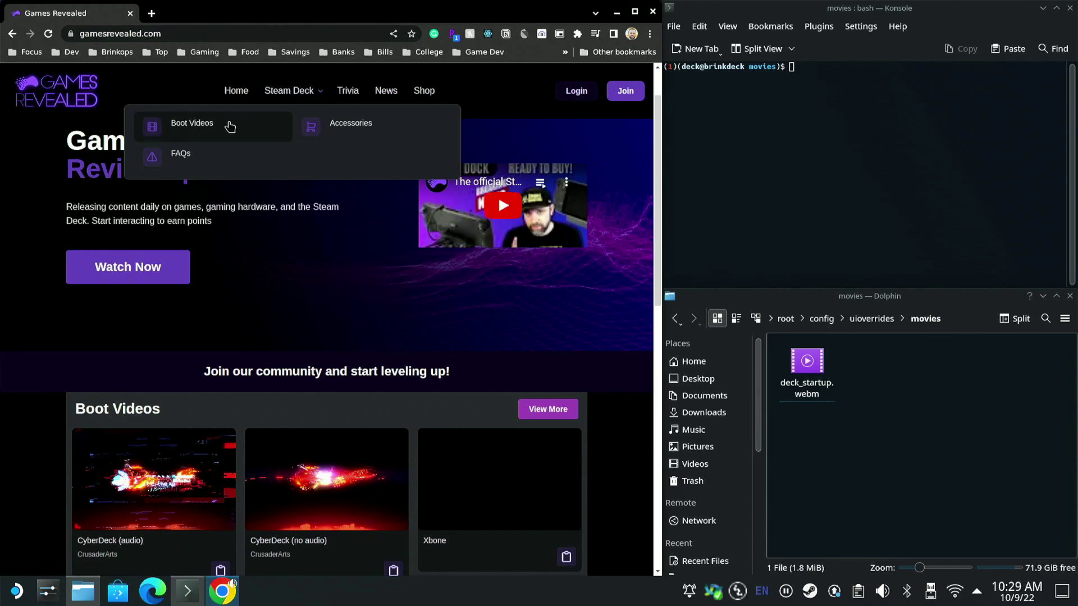
pyautogui.click(545, 413)
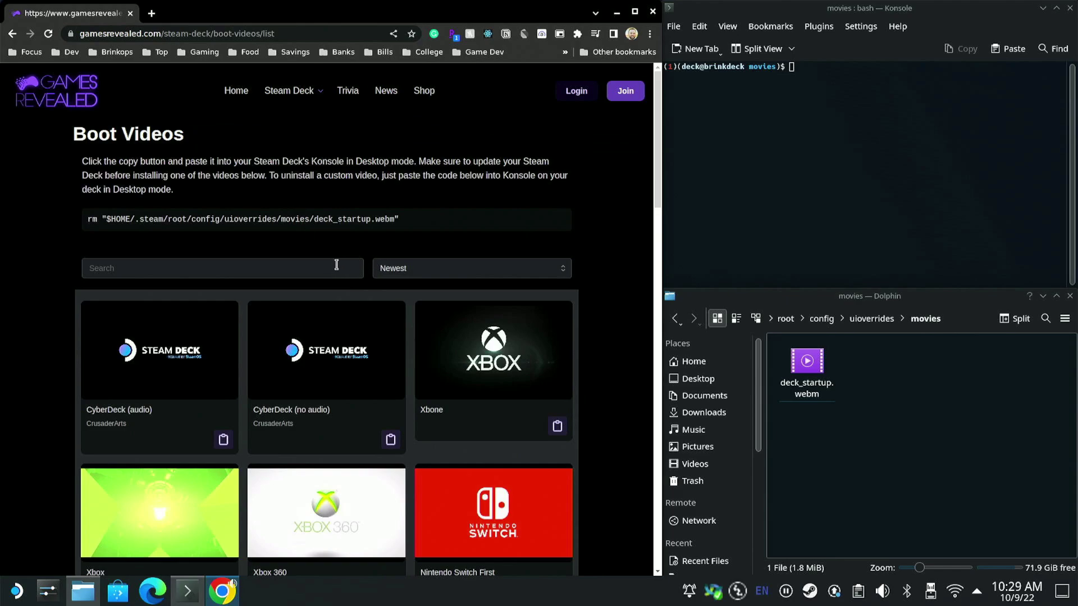
# Copy the rm command that deletes deck_startup.webm from the uioverrides movies folder.
pyautogui.tripleClick(414, 220)
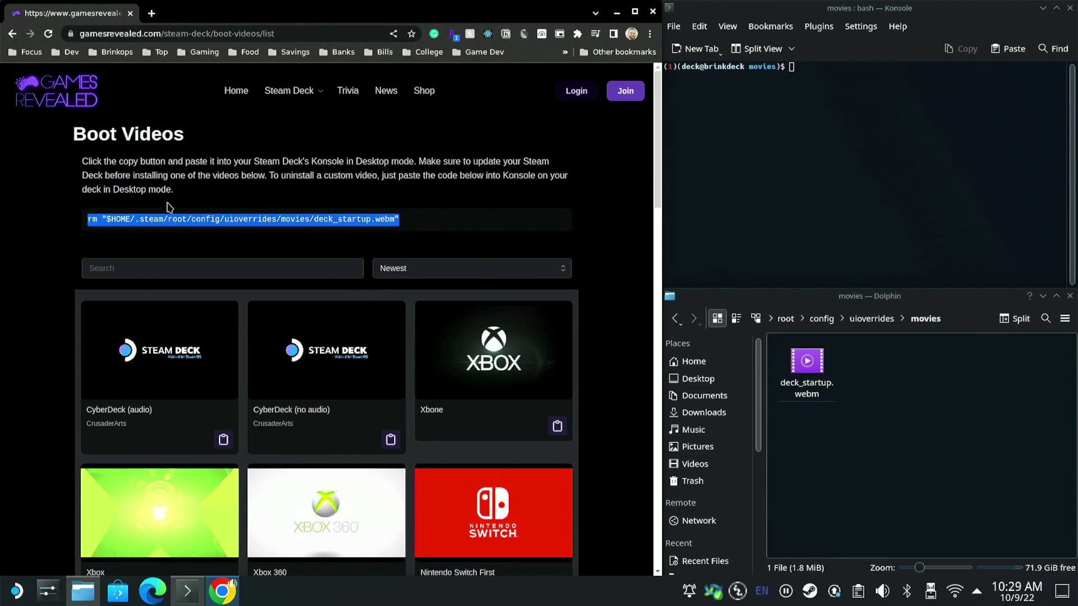
pyautogui.rightClick(137, 217)
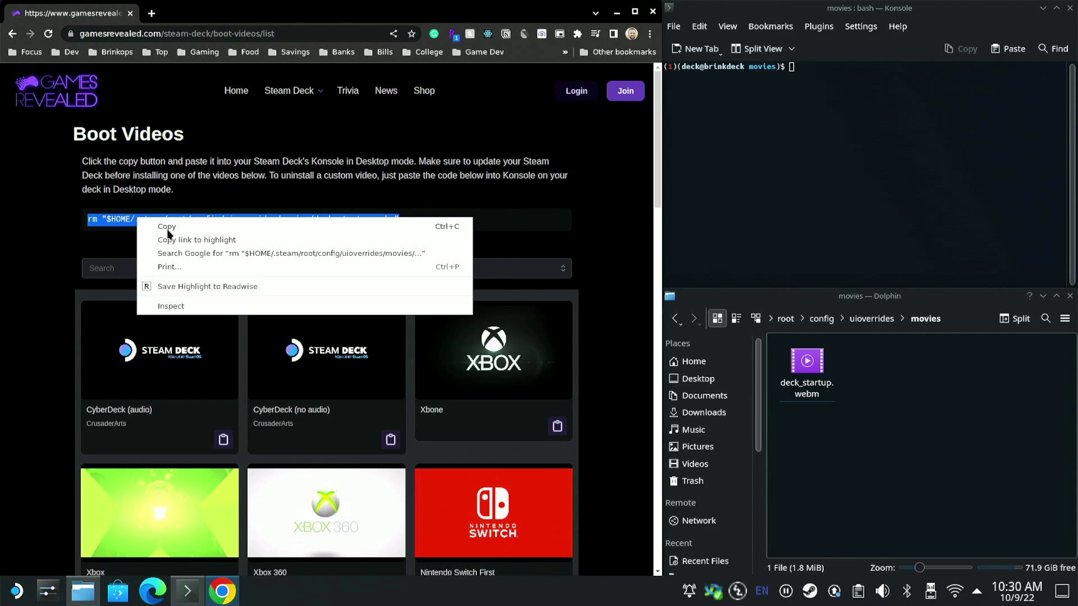
pyautogui.click(167, 227)
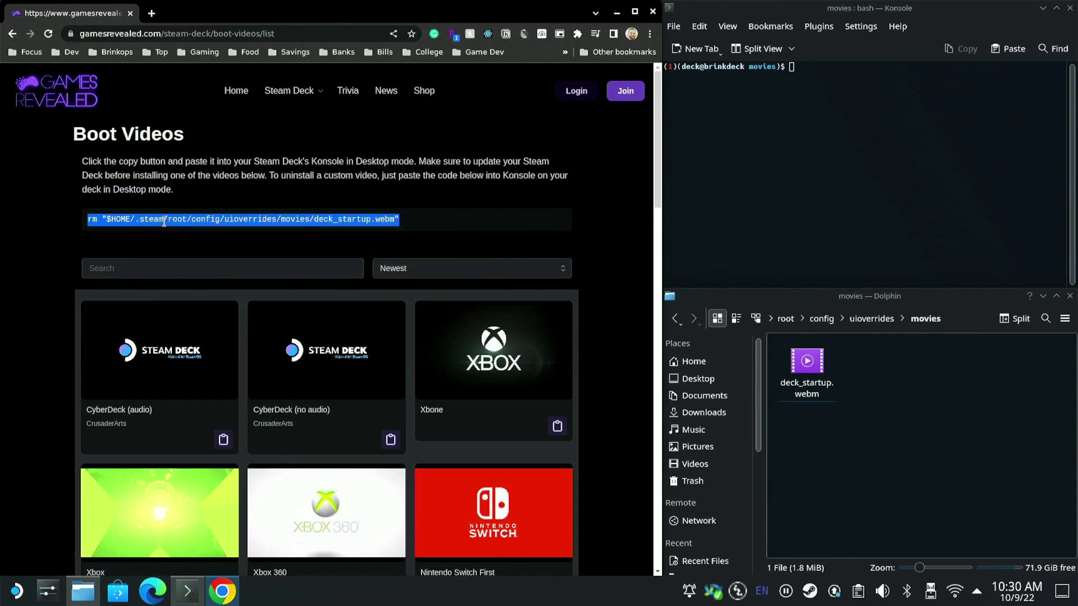
pyautogui.click(124, 220)
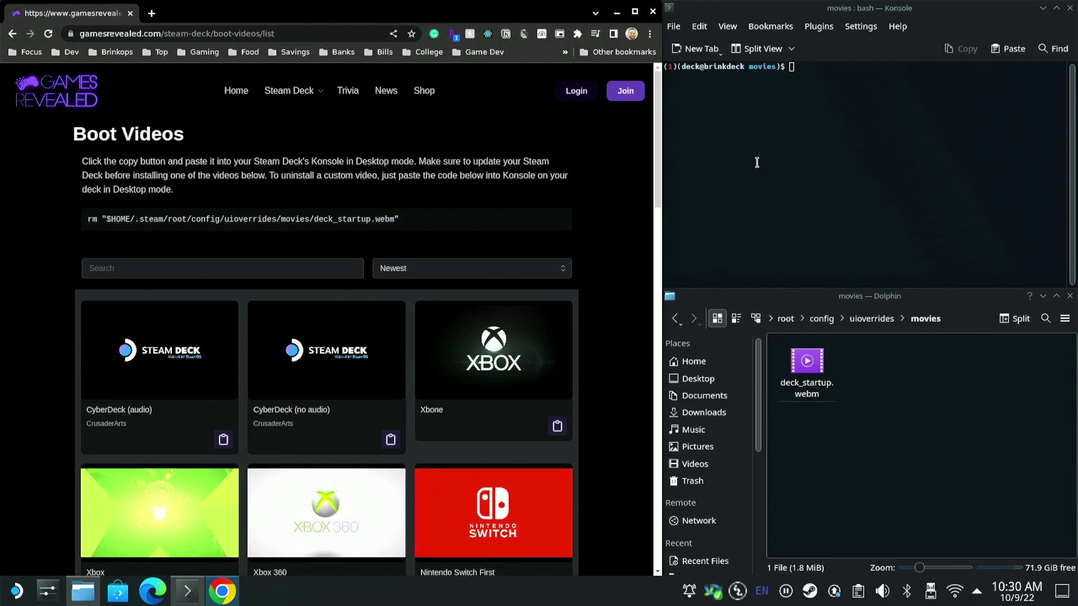
# Bring the Konsole terminal window to the front.
pyautogui.click(776, 137)
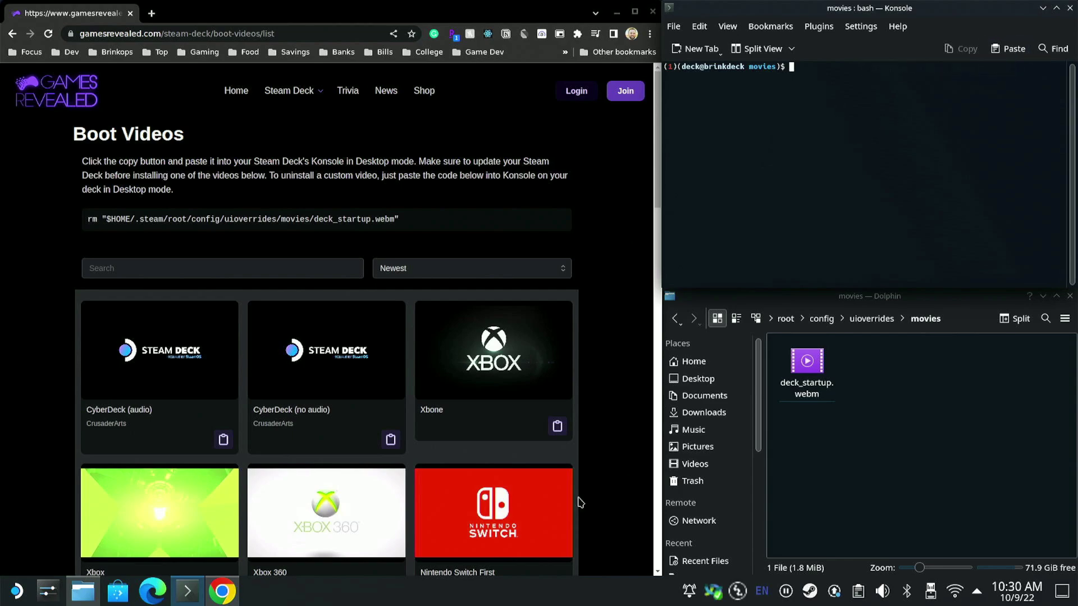
pyautogui.click(16, 591)
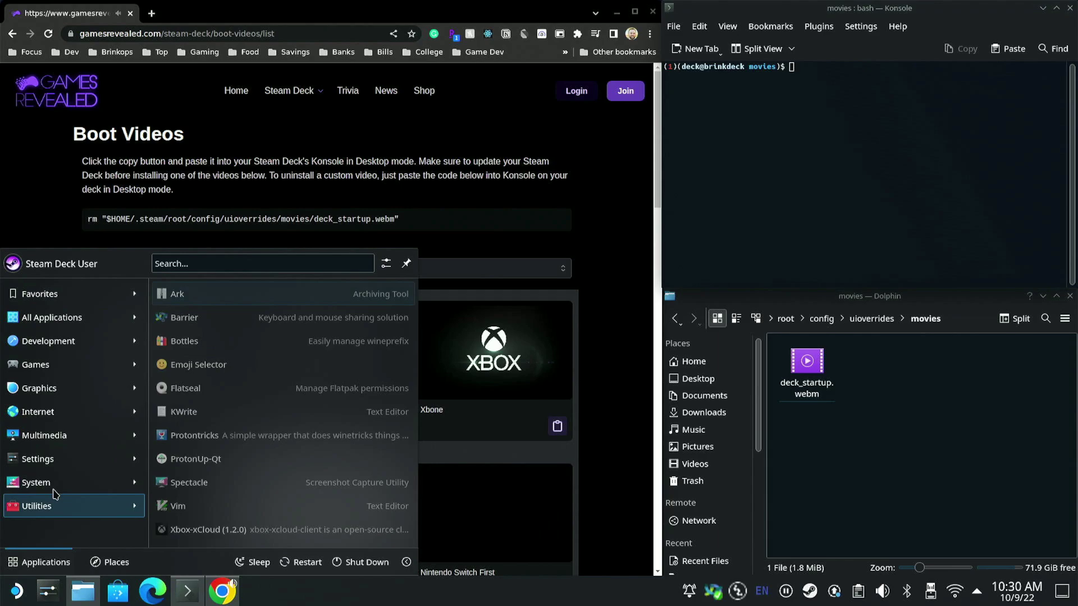
pyautogui.moveTo(52, 487)
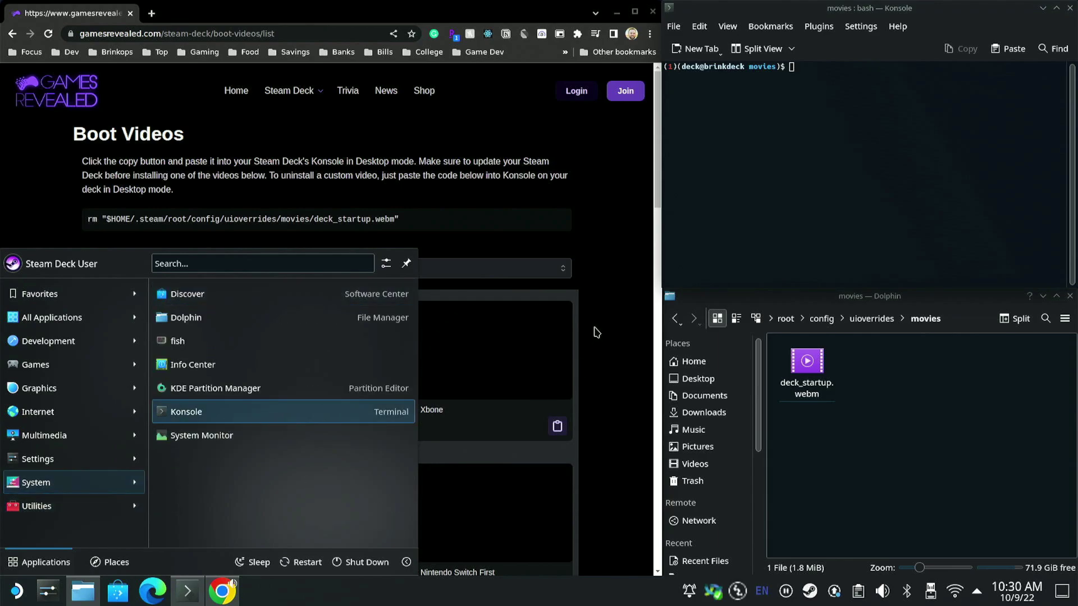
pyautogui.click(755, 150)
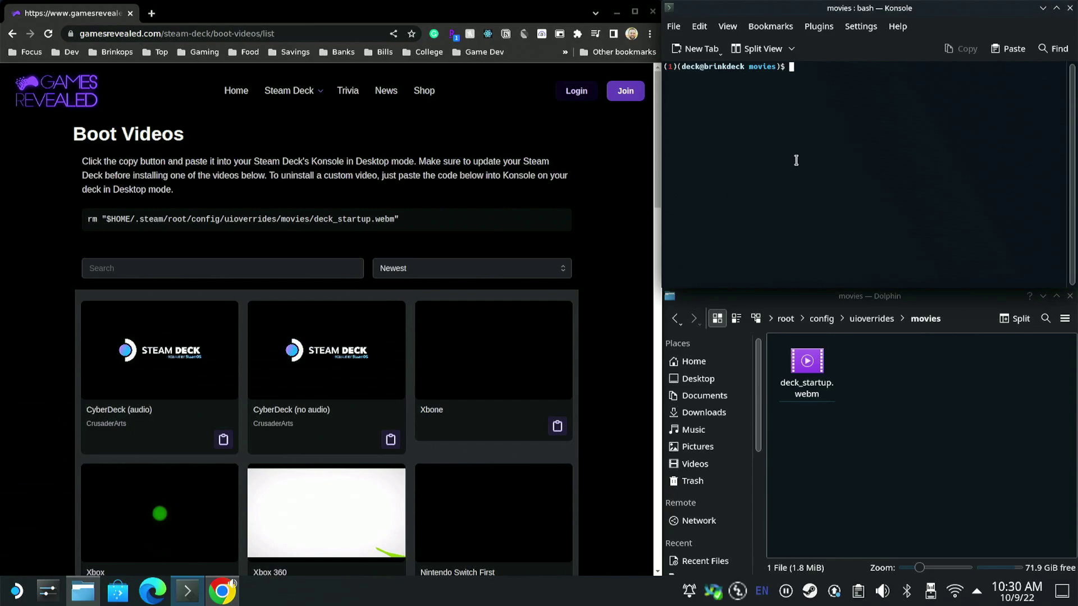
# Paste and run the rm command twice, deleting deck_startup.webm and confirming it's gone.
pyautogui.click(1008, 49)
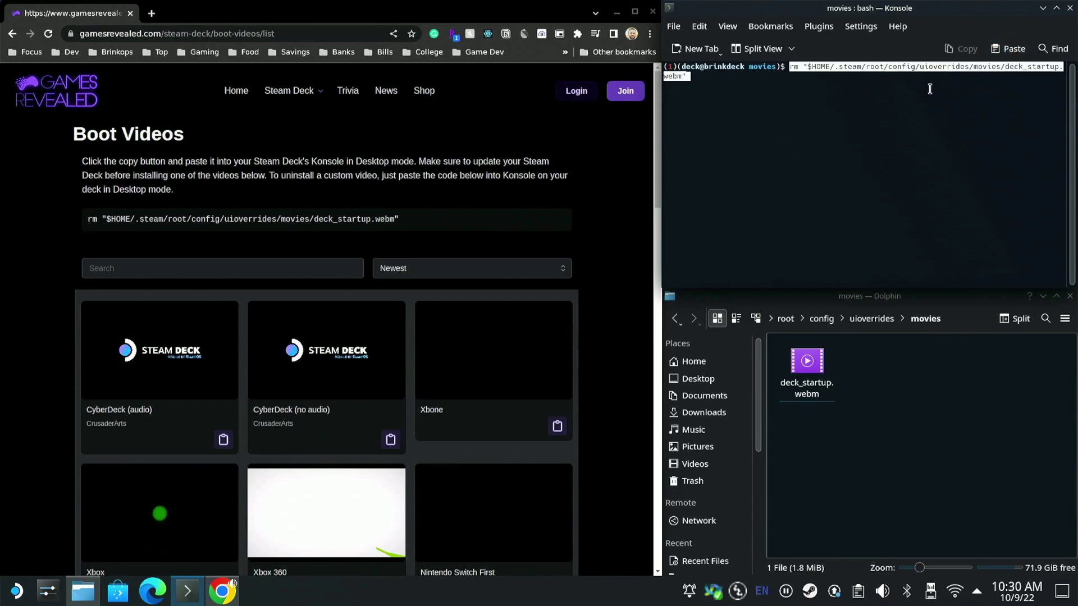
pyautogui.press('Return')
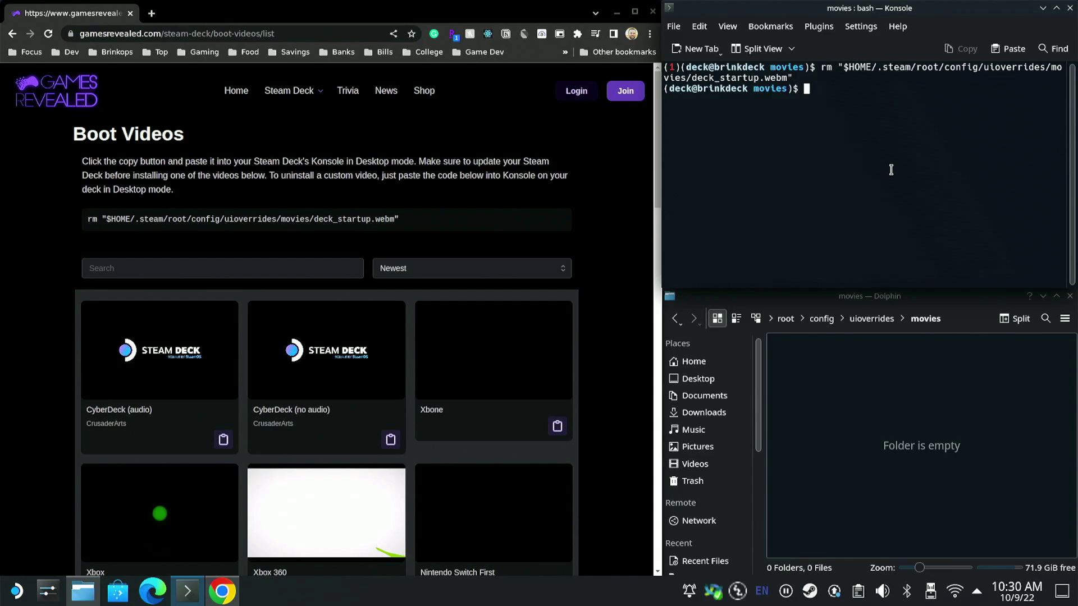
pyautogui.hotkey('ctrl', 'shift', 'v')
pyautogui.press('Return')
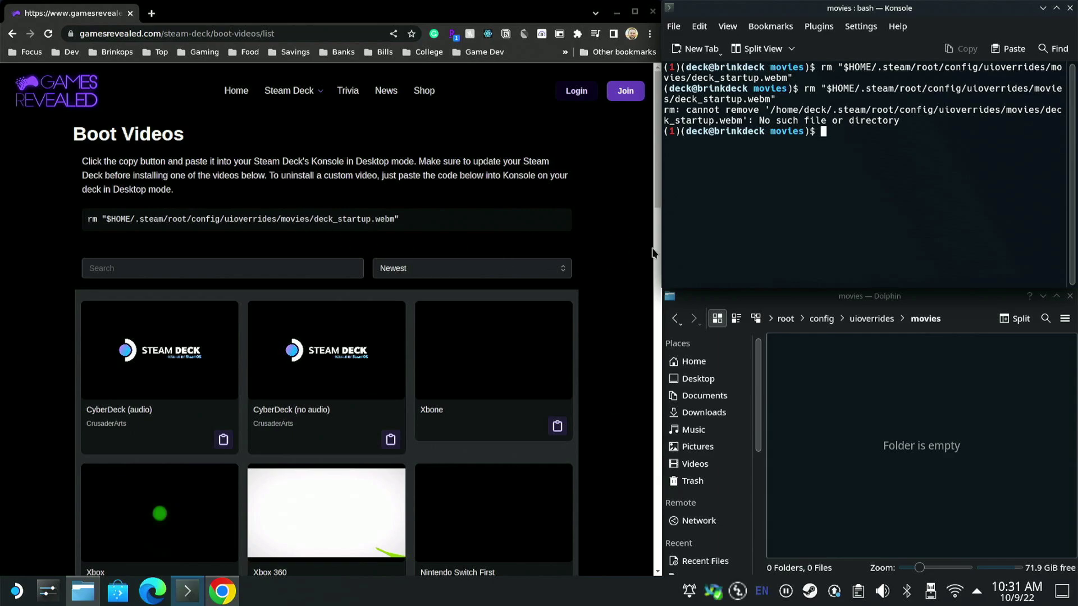
# Copy the Pip Boy card's install commands from the bottom of the Boot Videos list.
pyautogui.scroll(-8, 638, 262)
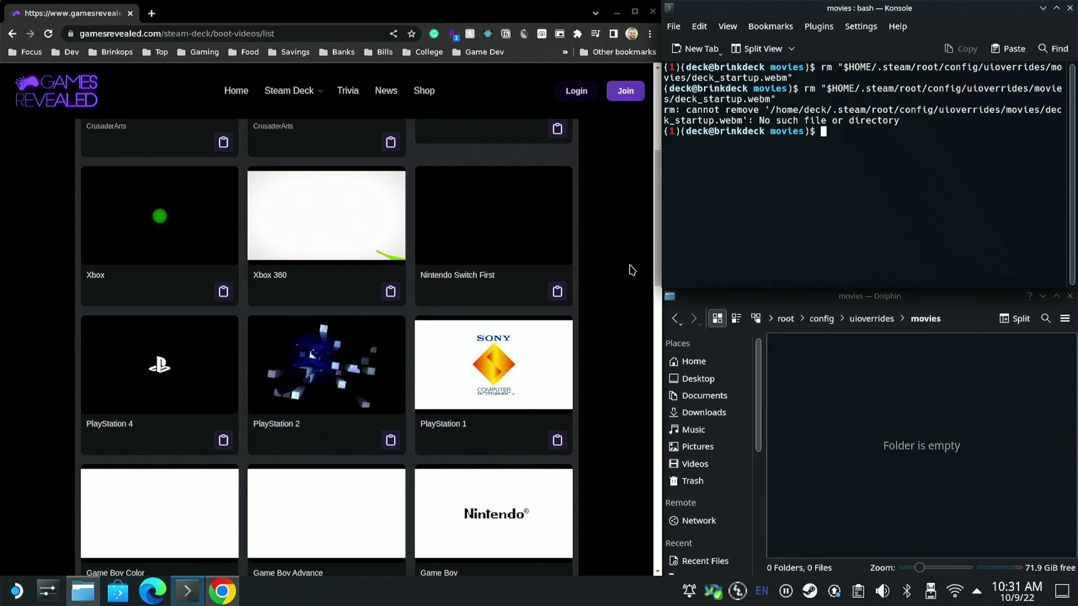
pyautogui.scroll(-7, 627, 275)
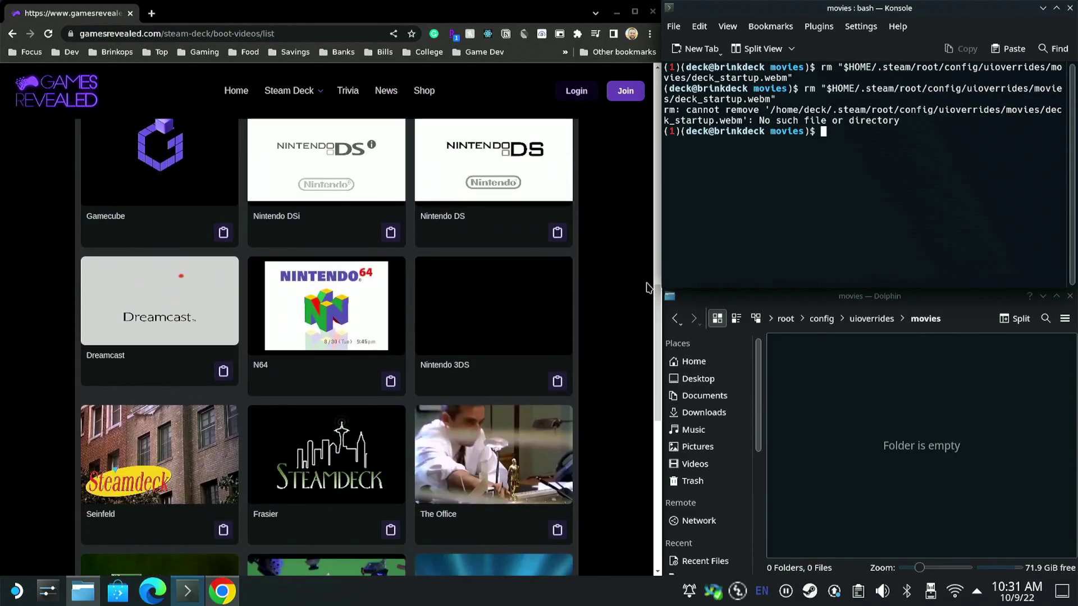
pyautogui.scroll(-5, 621, 290)
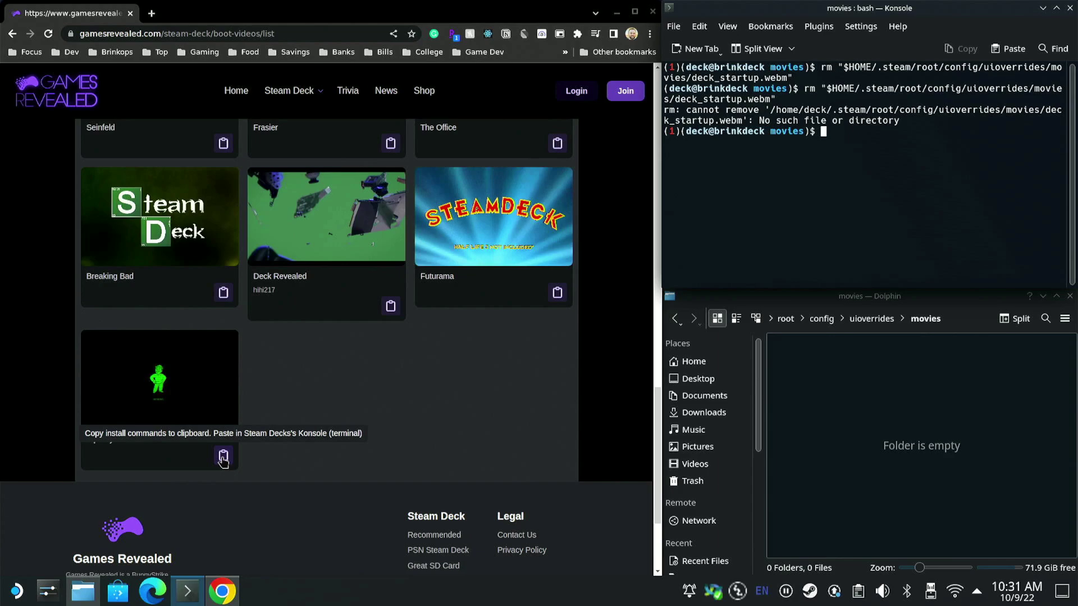
pyautogui.click(223, 458)
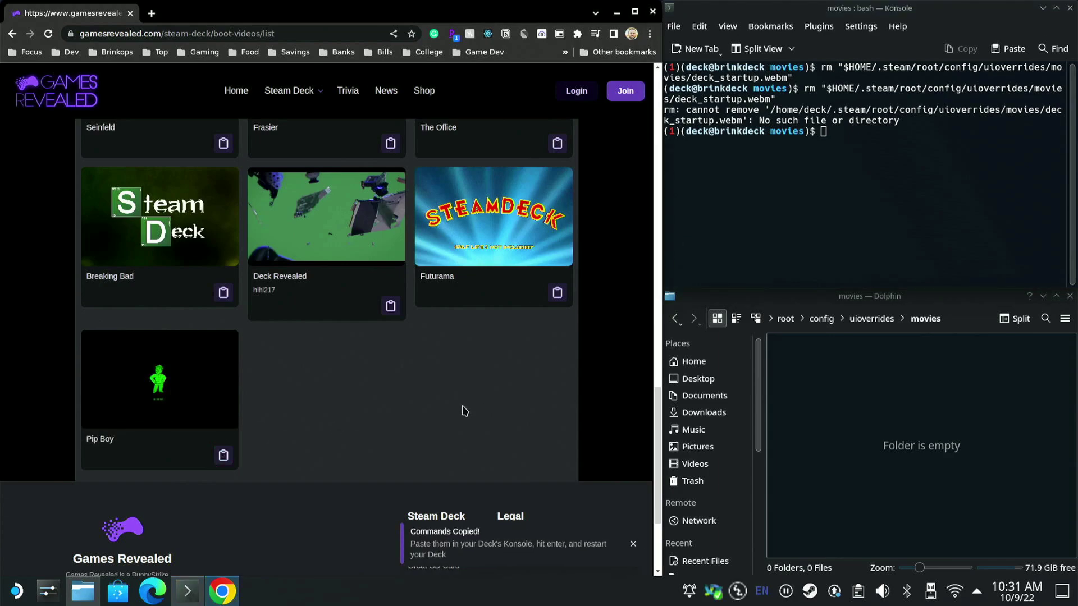
pyautogui.click(798, 194)
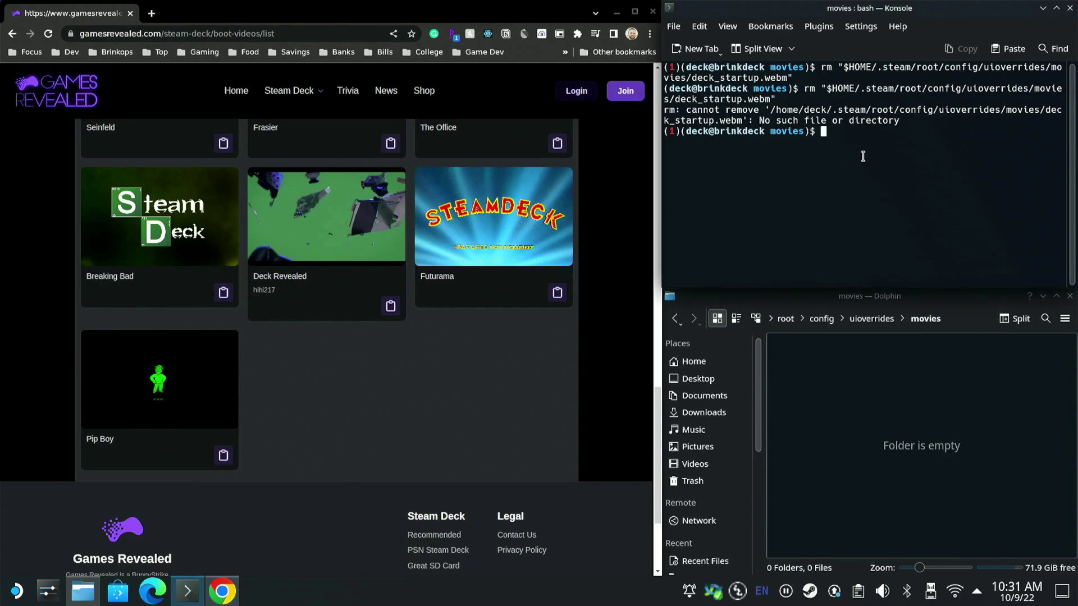
# Paste and run the mkdir/cd/wget commands, downloading the 1.8M Pip Boy deck_startup.webm.
pyautogui.click(1000, 49)
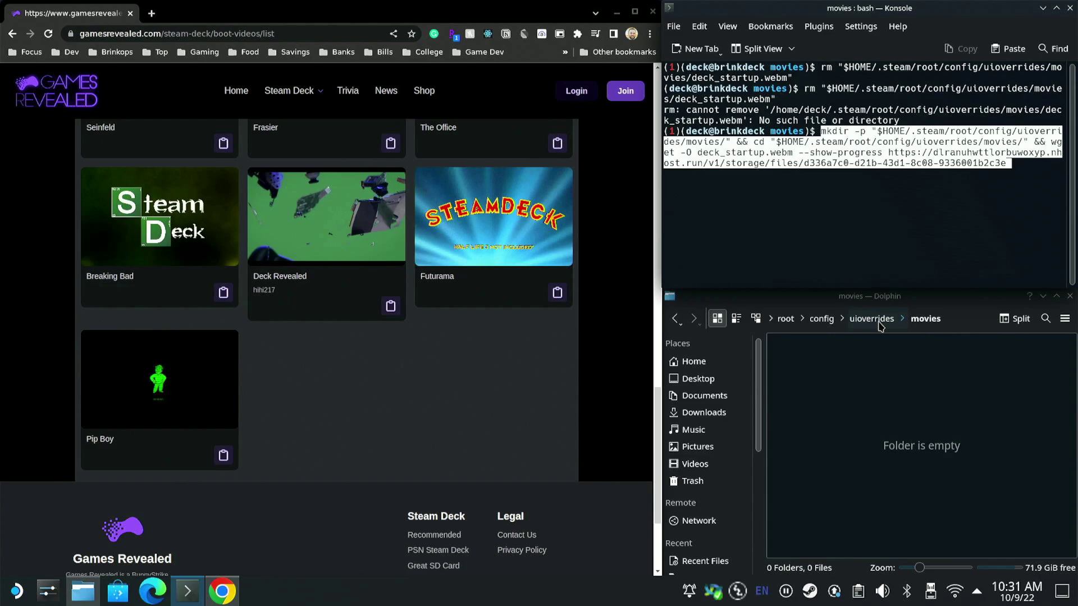
pyautogui.press('Return')
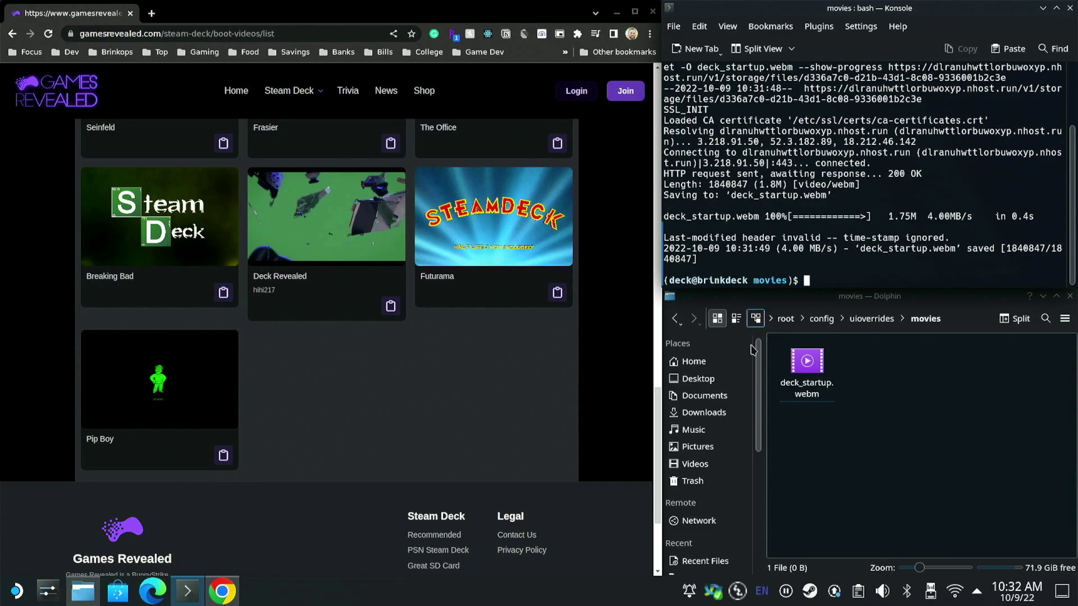
# Restart the Deck from the Application Launcher and confirm with OK.
pyautogui.click(18, 591)
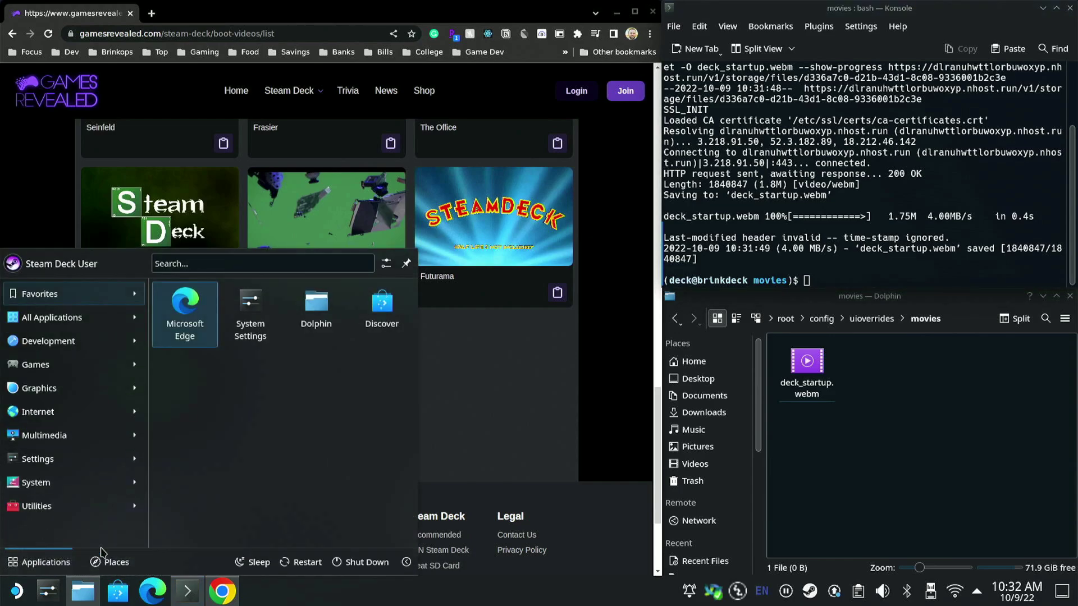
pyautogui.click(282, 567)
pyautogui.click(479, 448)
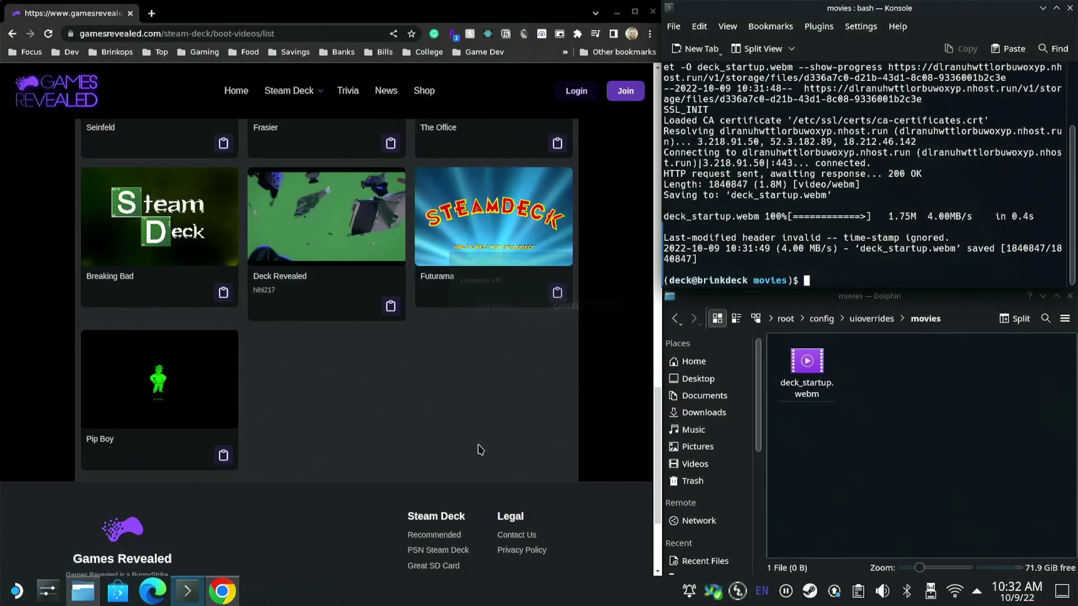